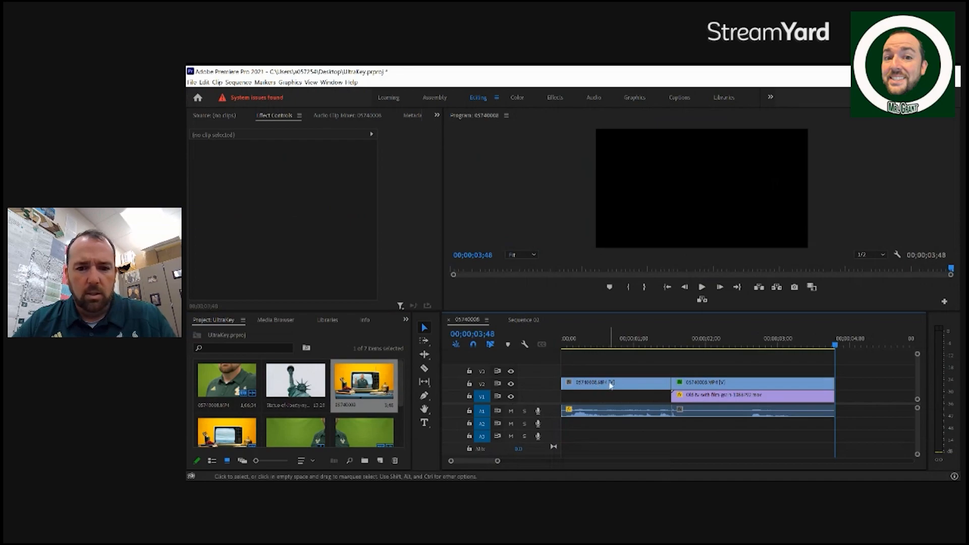
# Replace the existing clip in Sequence 02 with the copied 05740008.MP4 green-screen clip.
pyautogui.click(524, 319)
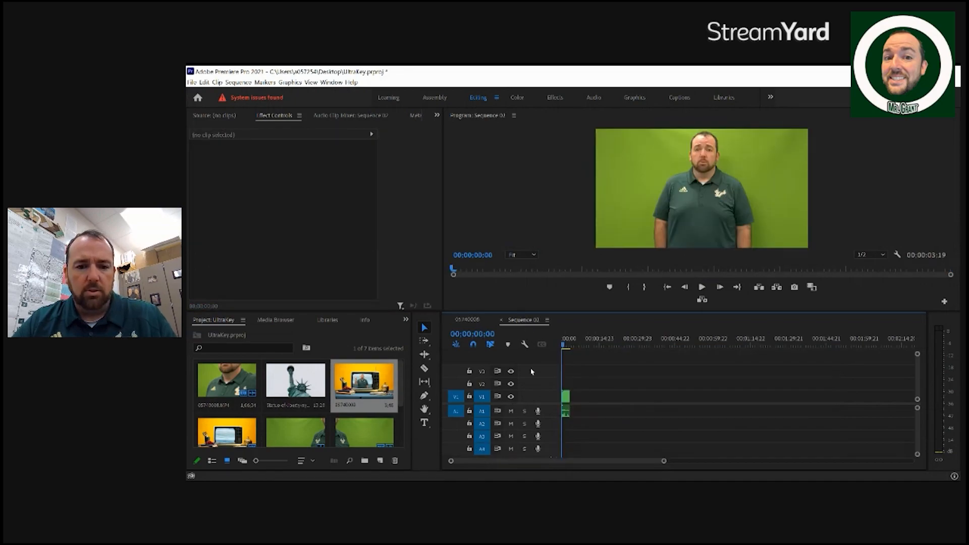
pyautogui.click(566, 397)
pyautogui.press('Delete')
pyautogui.hotkey('ctrl', 'v')
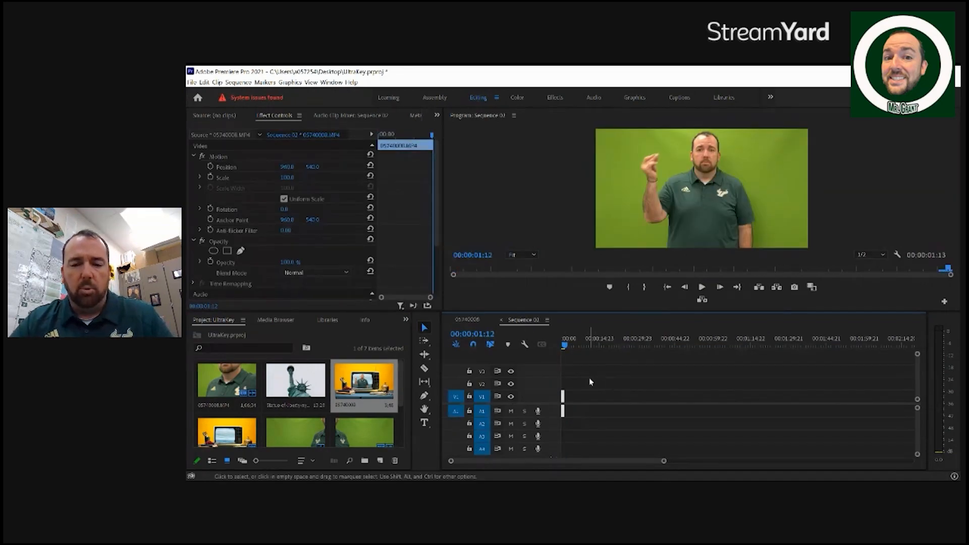
pyautogui.click(669, 441)
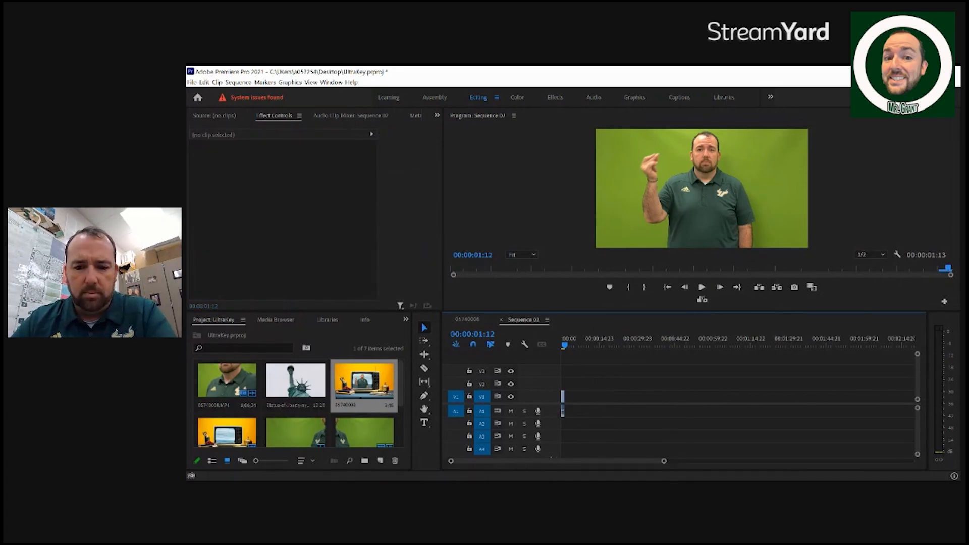
pyautogui.moveTo(665, 464); pyautogui.dragTo(561, 457)
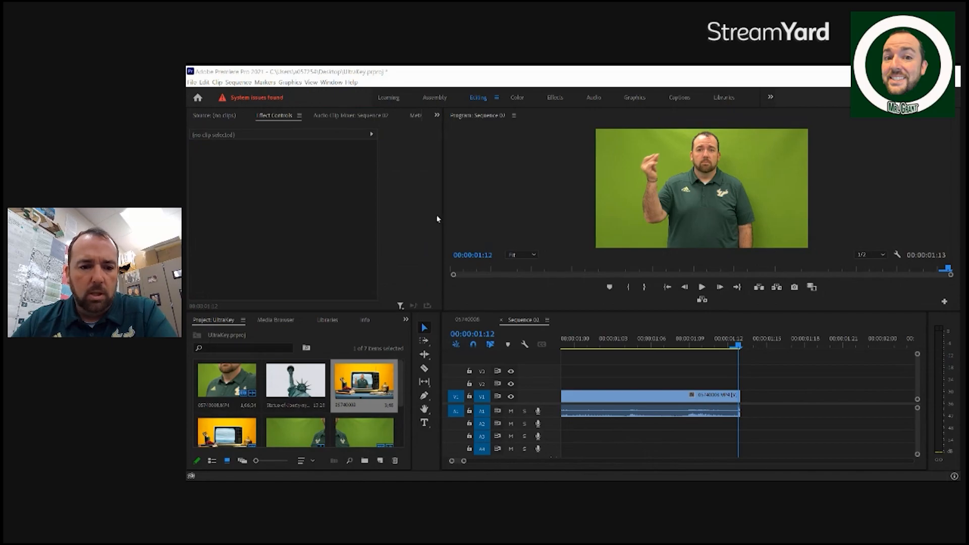
pyautogui.scroll(-1, 403, 396)
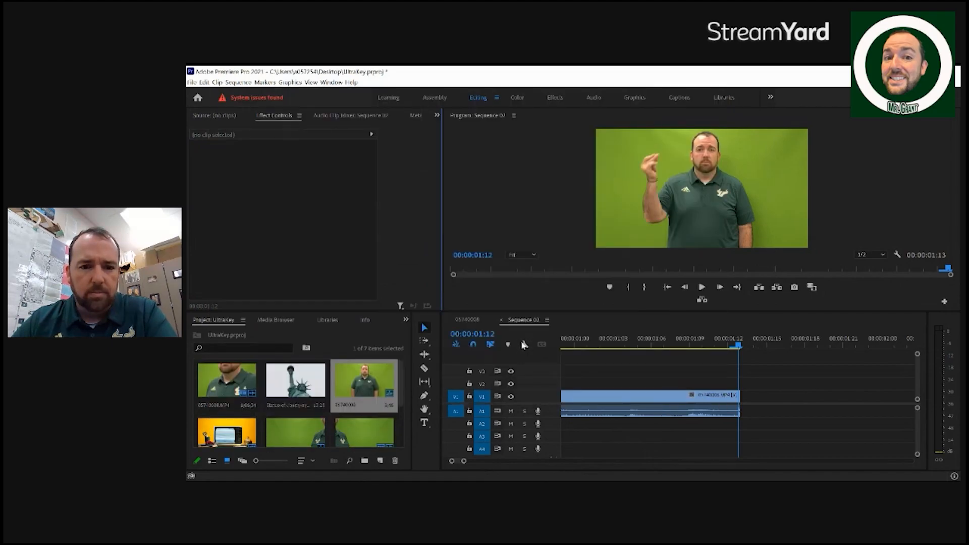
# Copy the old TV background clip from the 05740008 sequence into Sequence 02, after the green-screen clip.
pyautogui.click(483, 321)
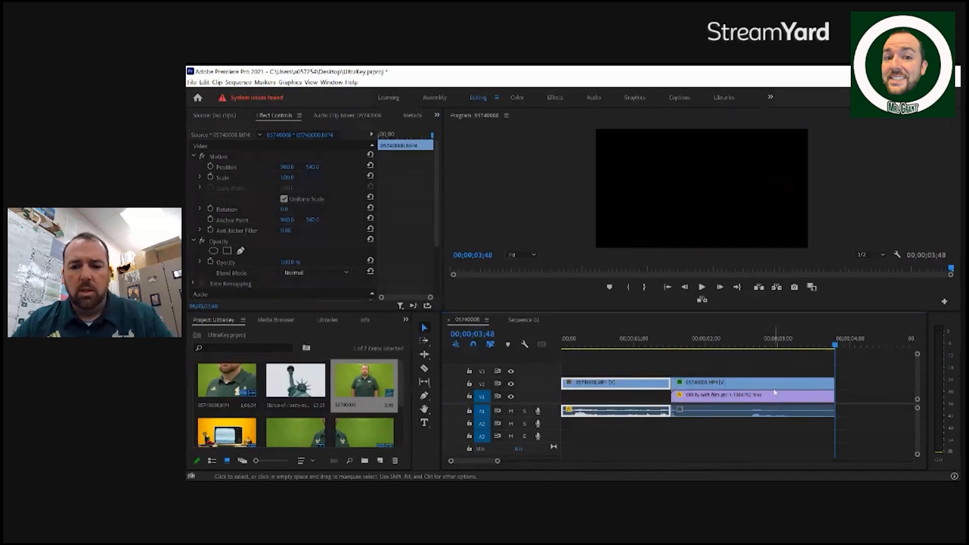
pyautogui.click(768, 396)
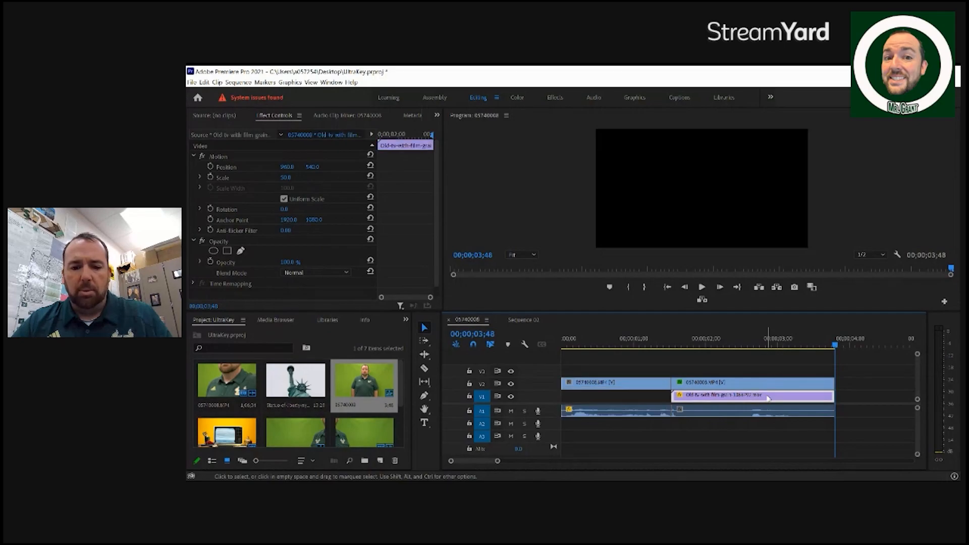
pyautogui.click(520, 321)
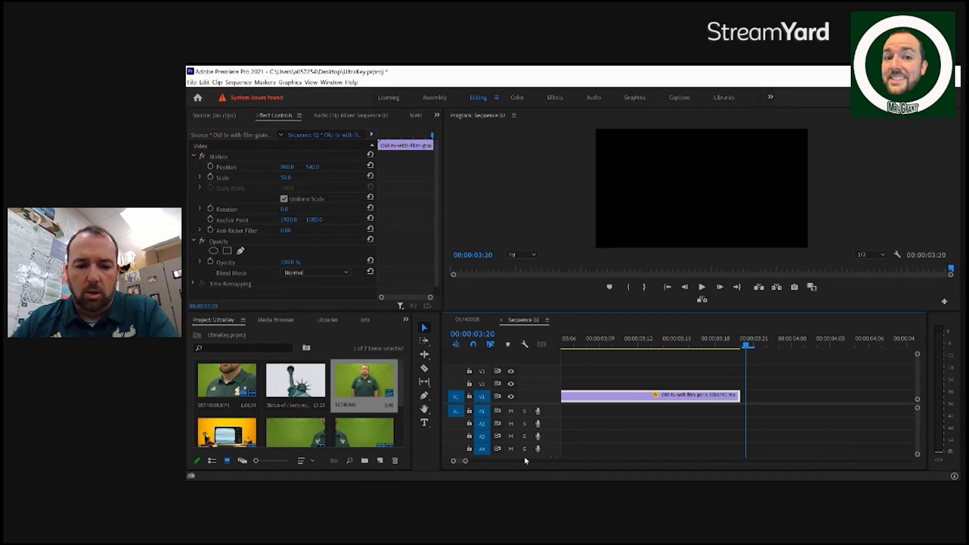
pyautogui.moveTo(466, 462); pyautogui.dragTo(489, 469)
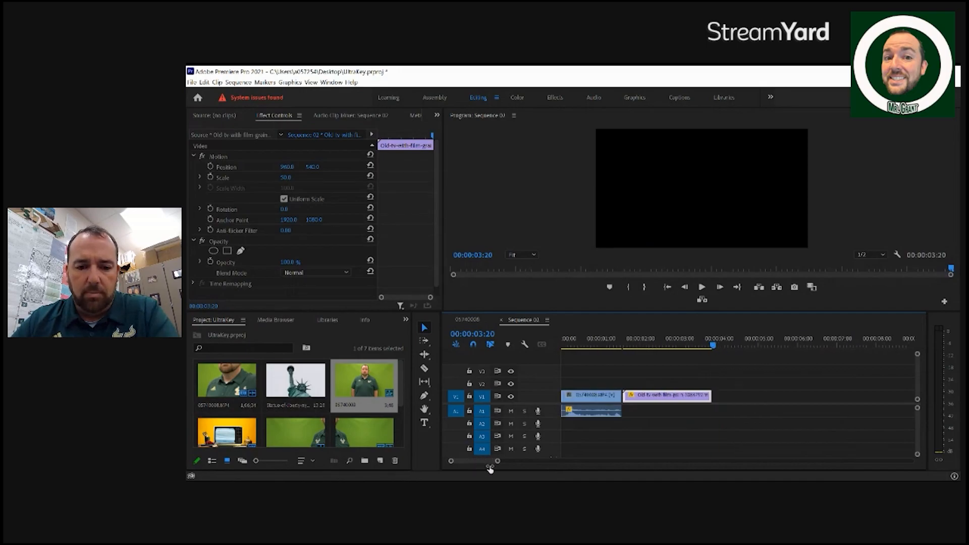
pyautogui.click(467, 319)
pyautogui.click(524, 320)
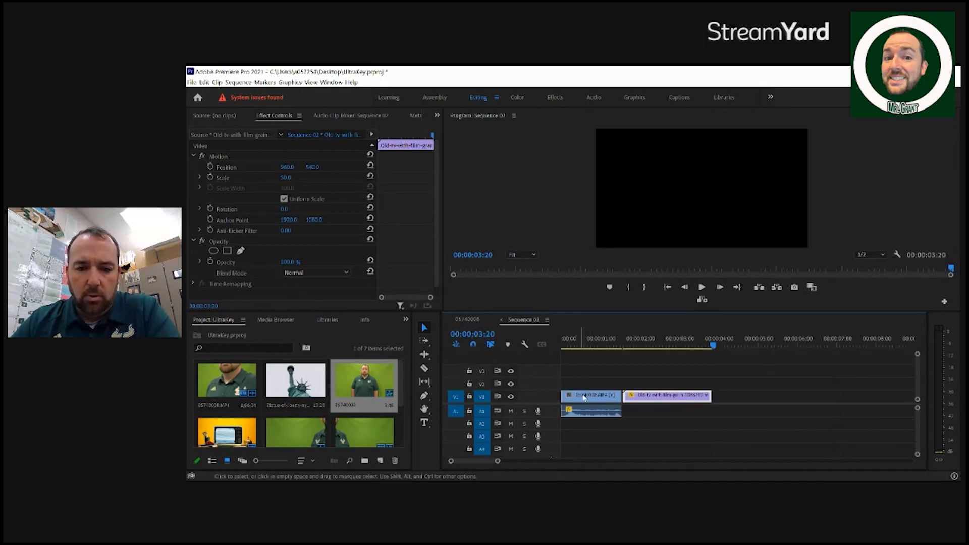
# Move the green-screen clip up to V2 and place the old TV clip beneath it at the start of V1.
pyautogui.moveTo(594, 398); pyautogui.dragTo(590, 388)
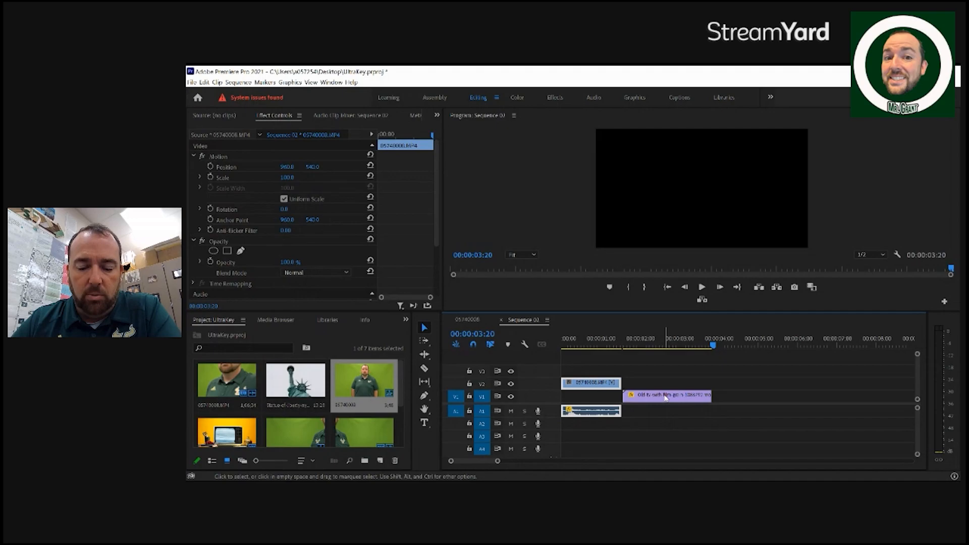
pyautogui.moveTo(678, 398); pyautogui.dragTo(618, 397)
pyautogui.moveTo(713, 345); pyautogui.dragTo(593, 357)
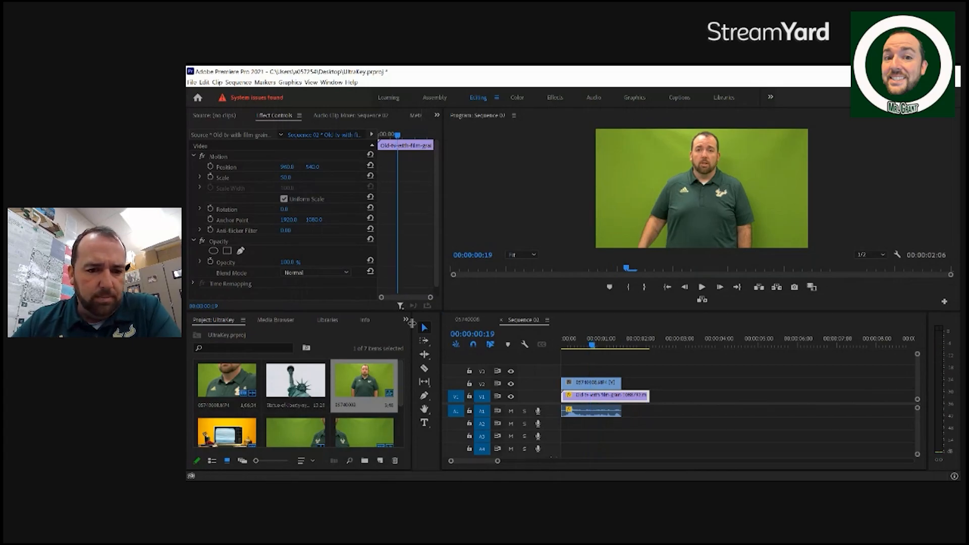
# Search the effects for "ultra" and apply Ultra Key to the green-screen clip on V2.
pyautogui.hotkey('shift', '7')
pyautogui.click(290, 334)
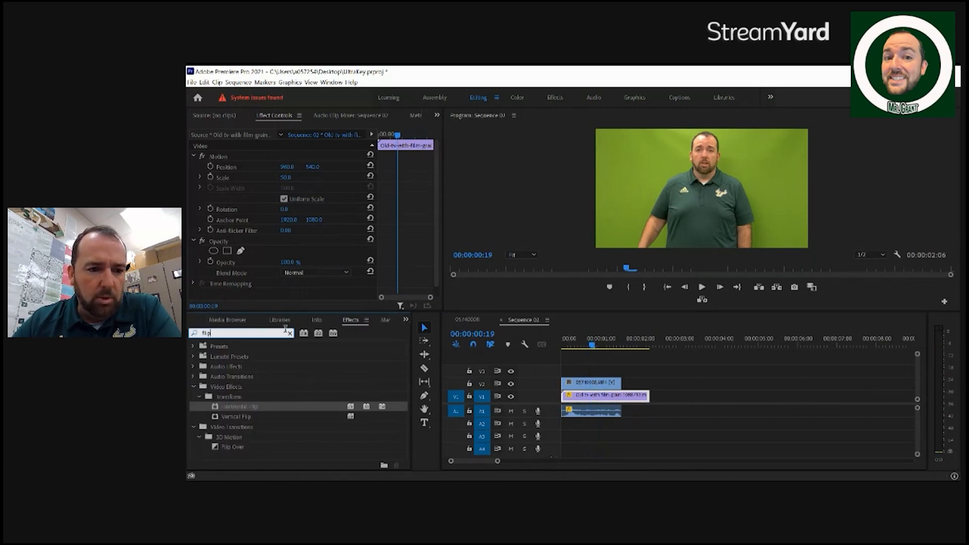
pyautogui.write('ultra')
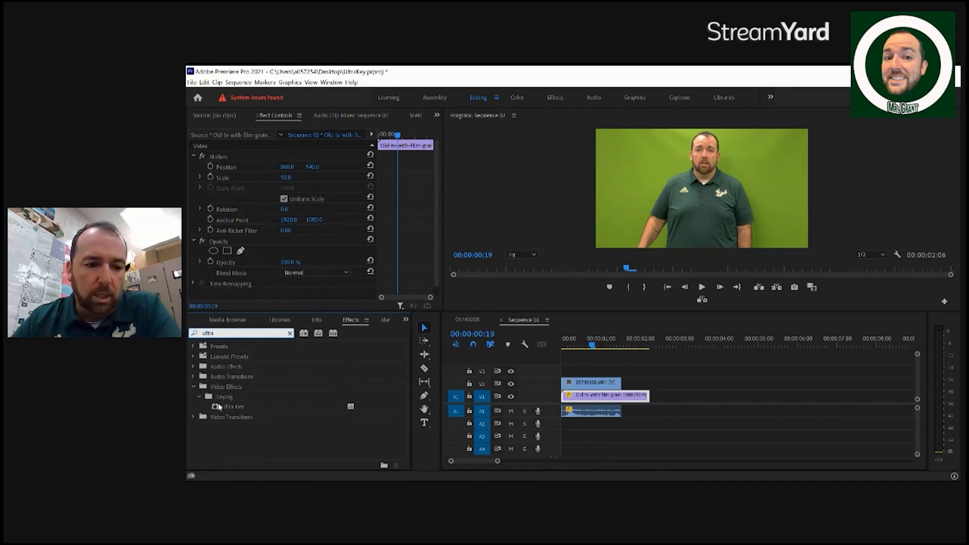
pyautogui.moveTo(219, 407); pyautogui.dragTo(574, 386)
pyautogui.click(576, 347)
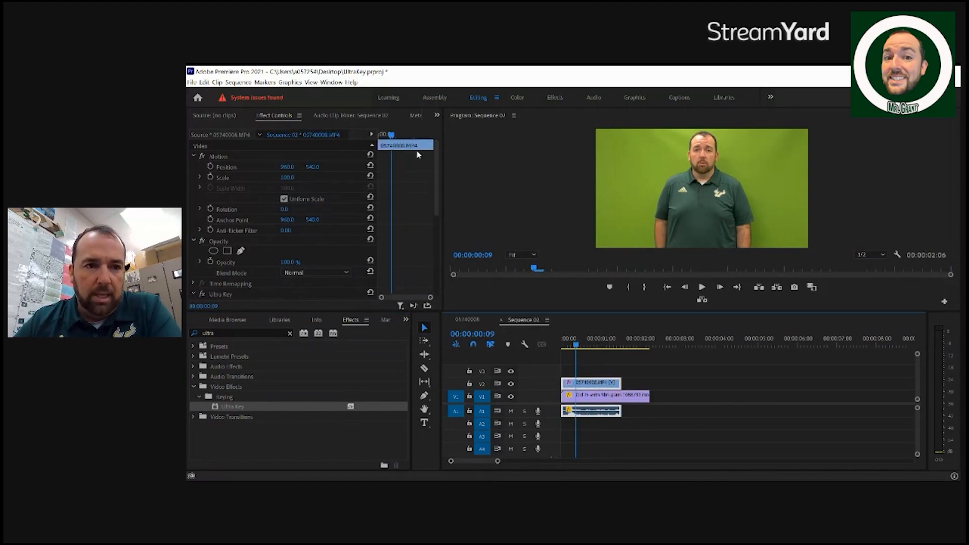
# Sample the green backdrop as the Ultra Key colour and play back the keyed result.
pyautogui.moveTo(437, 157); pyautogui.dragTo(437, 209)
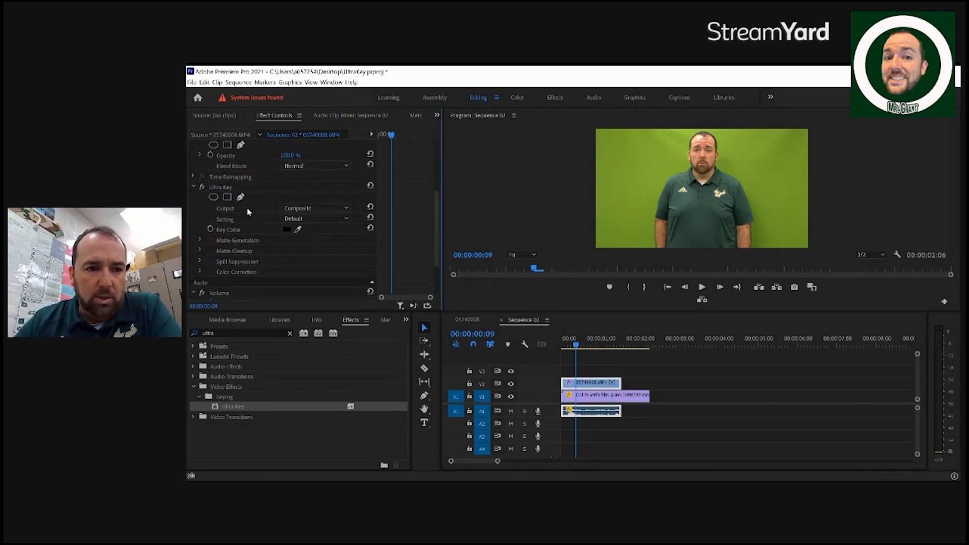
pyautogui.click(299, 230)
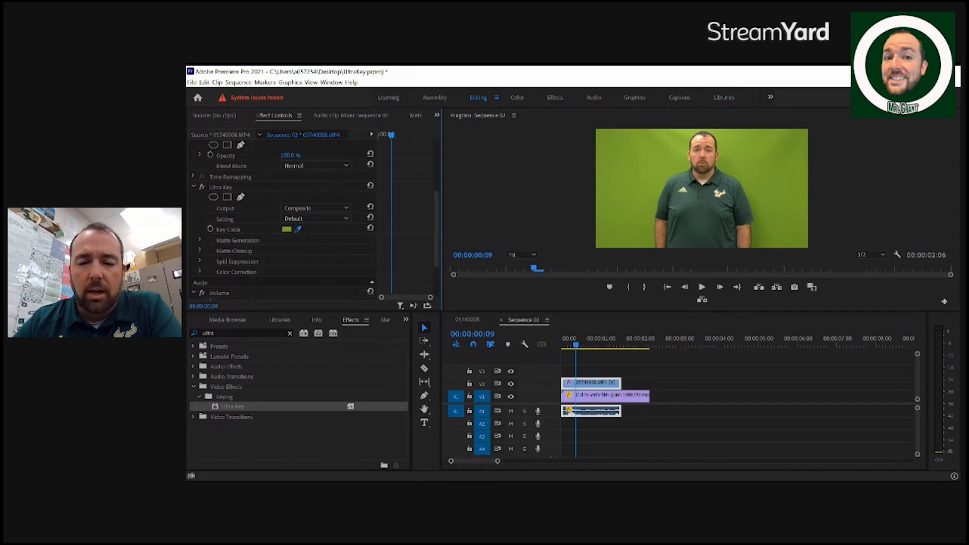
pyautogui.click(619, 190)
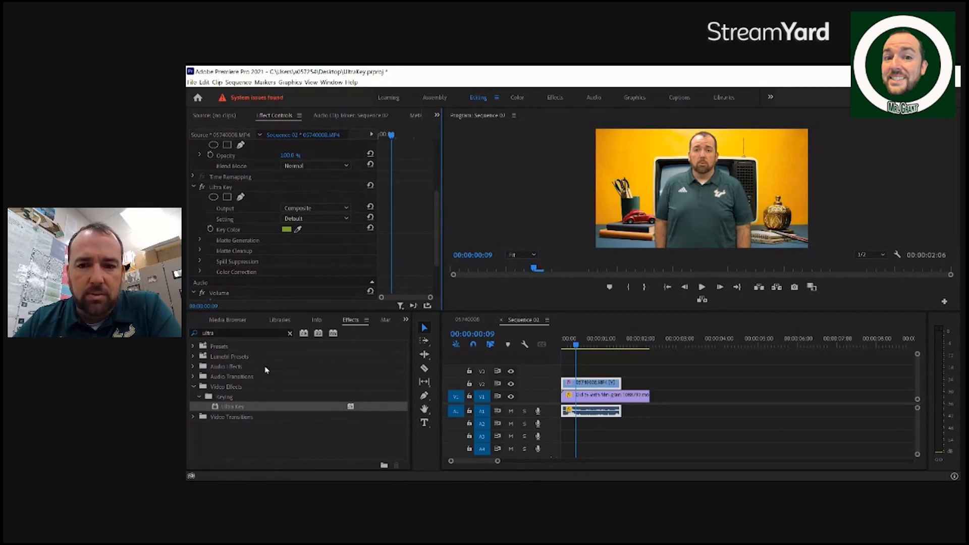
pyautogui.press('space')
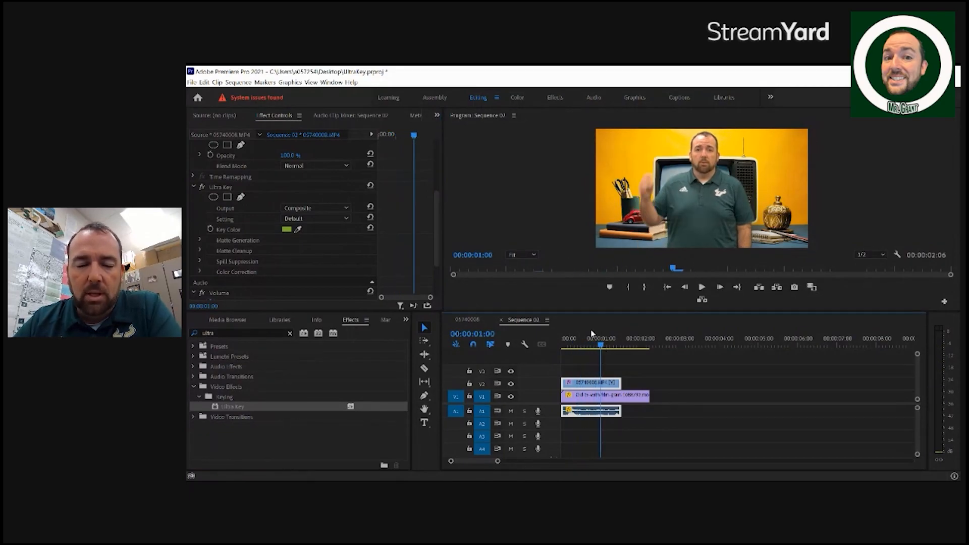
# Scale the keyed clip to 50 and shift the presenter slightly left to fit inside the TV screen.
pyautogui.moveTo(437, 230); pyautogui.dragTo(429, 151)
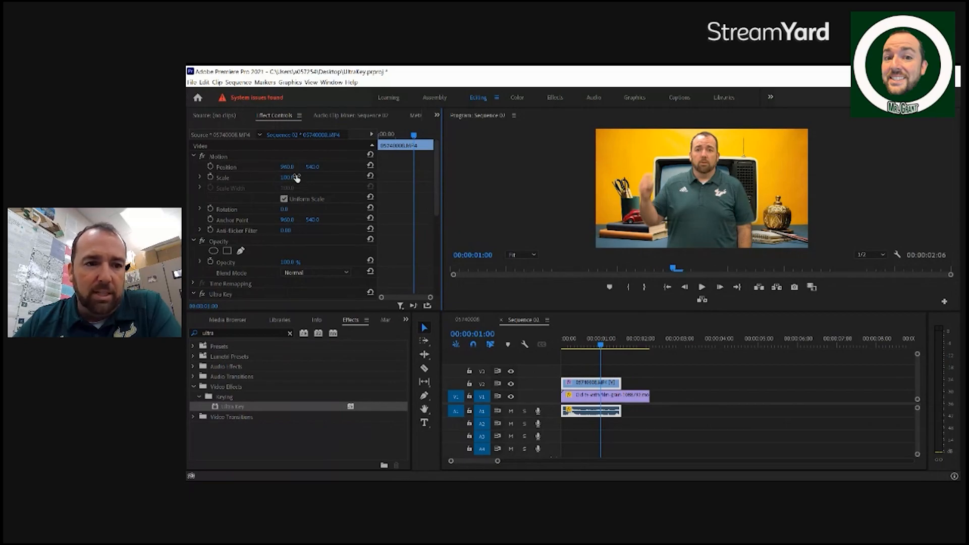
pyautogui.moveTo(285, 178); pyautogui.dragTo(258, 185)
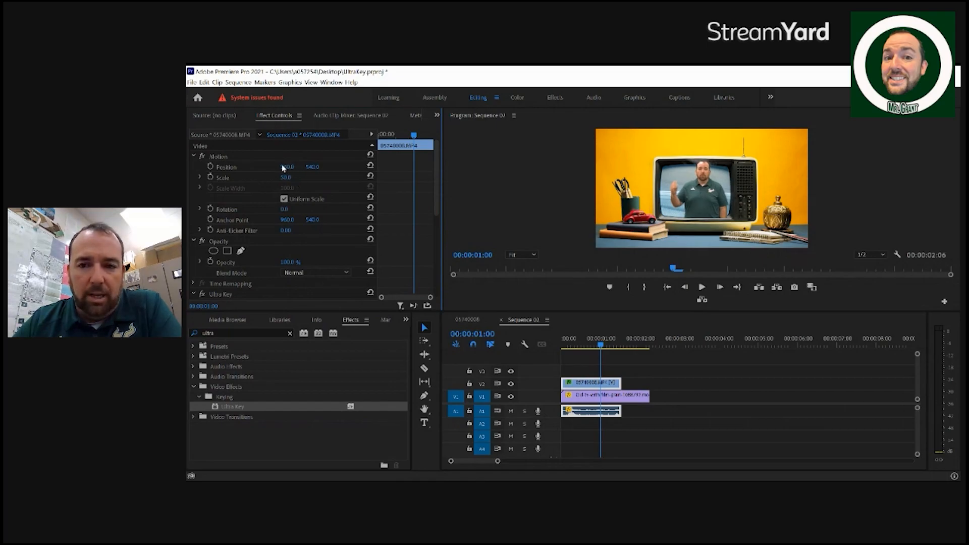
pyautogui.moveTo(283, 168); pyautogui.dragTo(243, 169)
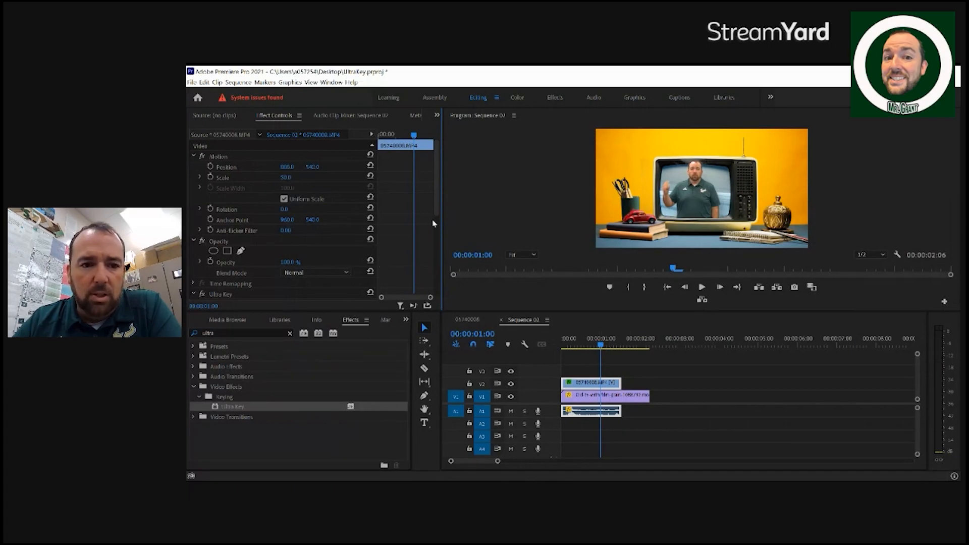
# Set the keyed clip's scale to 100.
pyautogui.scroll(-2, 435, 202)
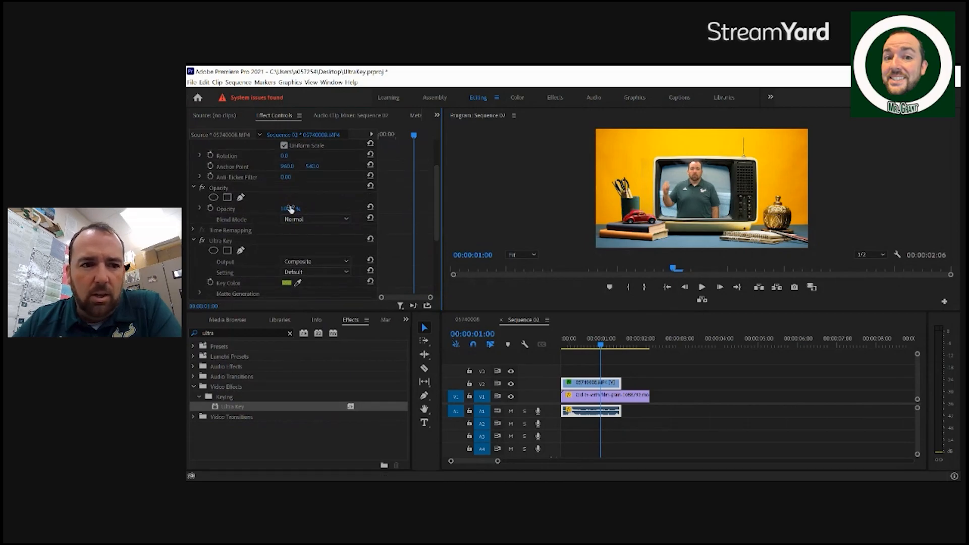
pyautogui.scroll(2, 292, 189)
pyautogui.click(289, 179)
pyautogui.write('100')
pyautogui.press('Return')
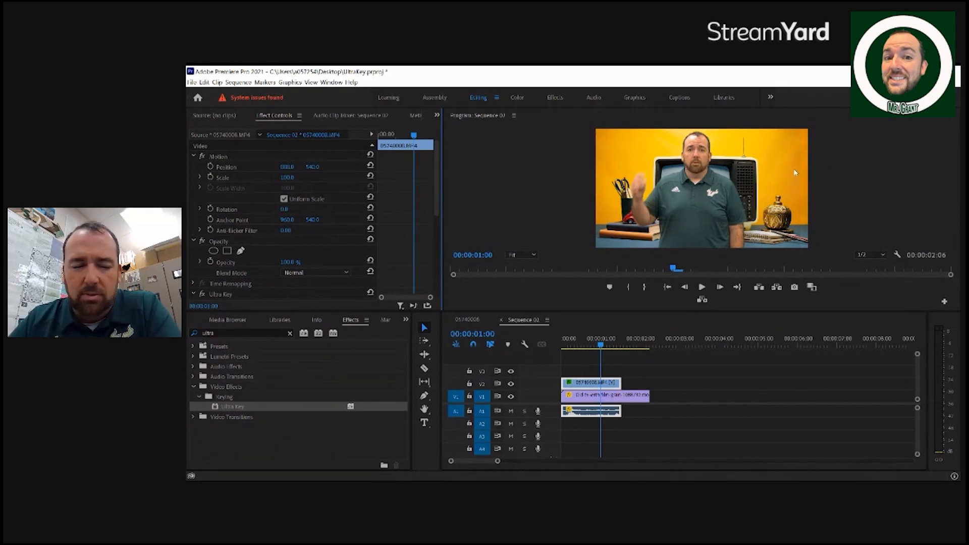
# Set Ultra Key's matte generation values to Transparency 46, Highlight 0 and Shadow 56.
pyautogui.moveTo(435, 205); pyautogui.dragTo(440, 275)
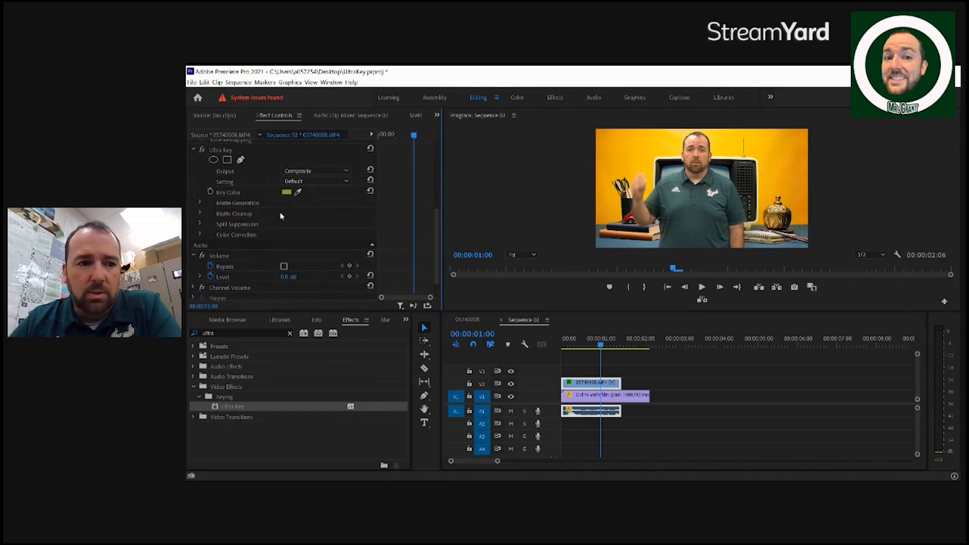
pyautogui.click(200, 202)
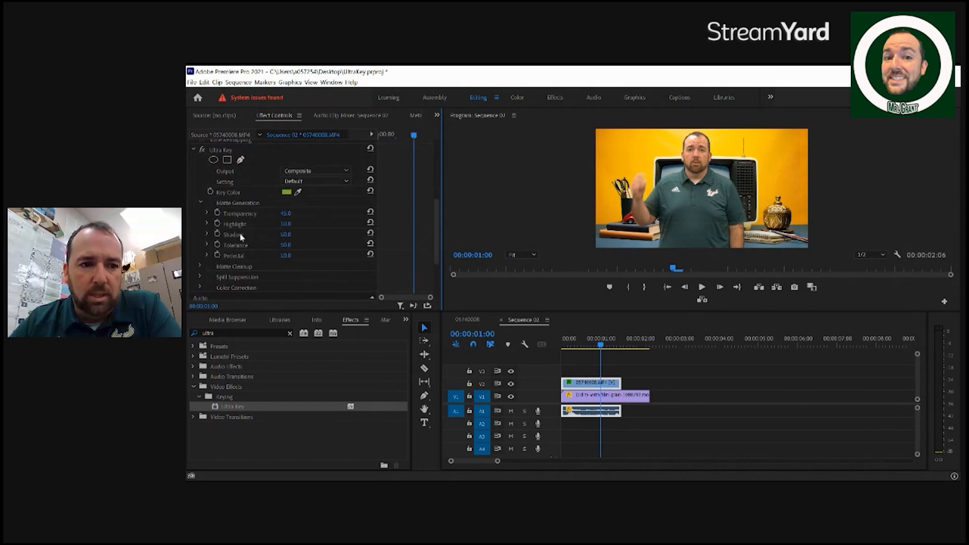
pyautogui.moveTo(288, 214)
pyautogui.mouseDown()
pyautogui.moveTo(249, 222)
pyautogui.moveTo(271, 222)
pyautogui.mouseUp()
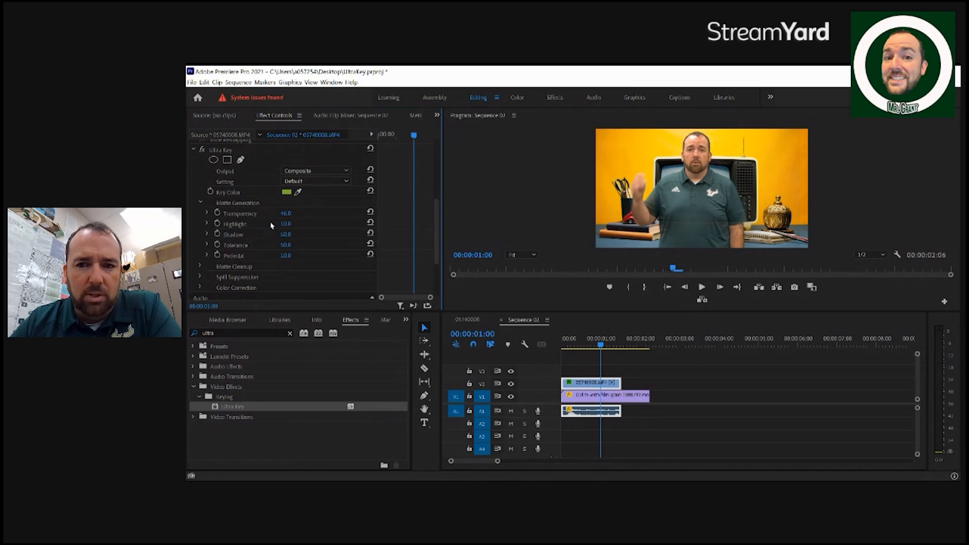
pyautogui.moveTo(284, 223); pyautogui.dragTo(248, 241)
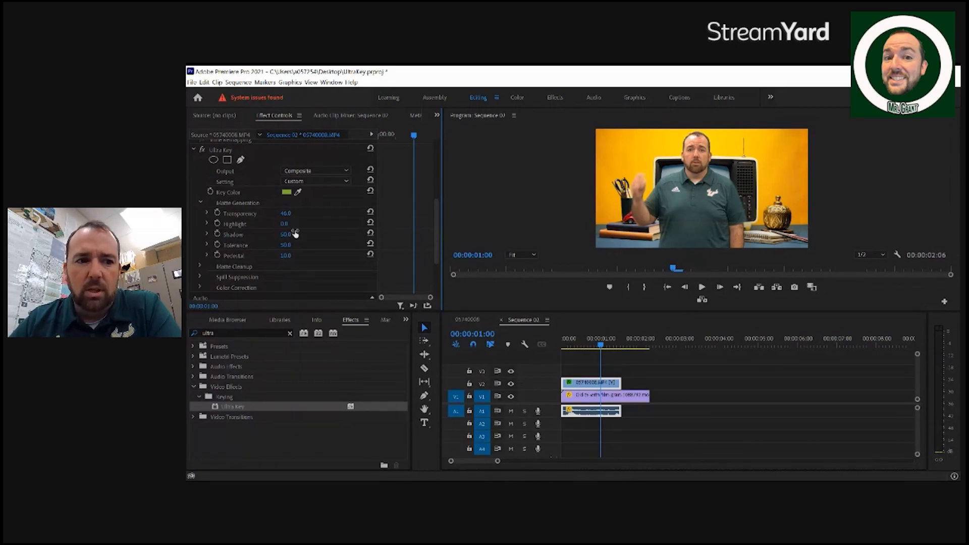
pyautogui.moveTo(279, 236)
pyautogui.mouseDown()
pyautogui.moveTo(262, 238)
pyautogui.moveTo(284, 237)
pyautogui.mouseUp()
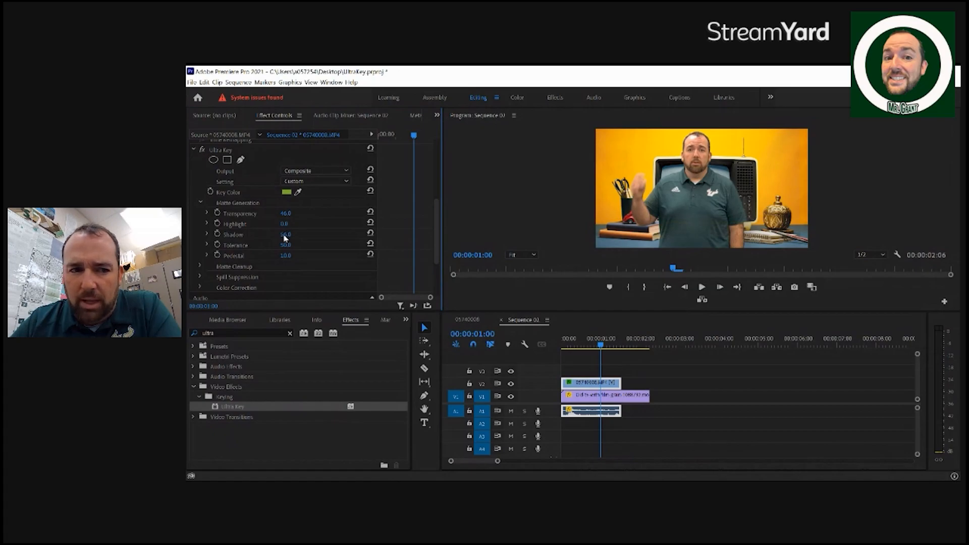
# Set Ultra Key's matte generation Tolerance to 0 and Pedestal to 100.
pyautogui.moveTo(293, 243); pyautogui.dragTo(279, 248)
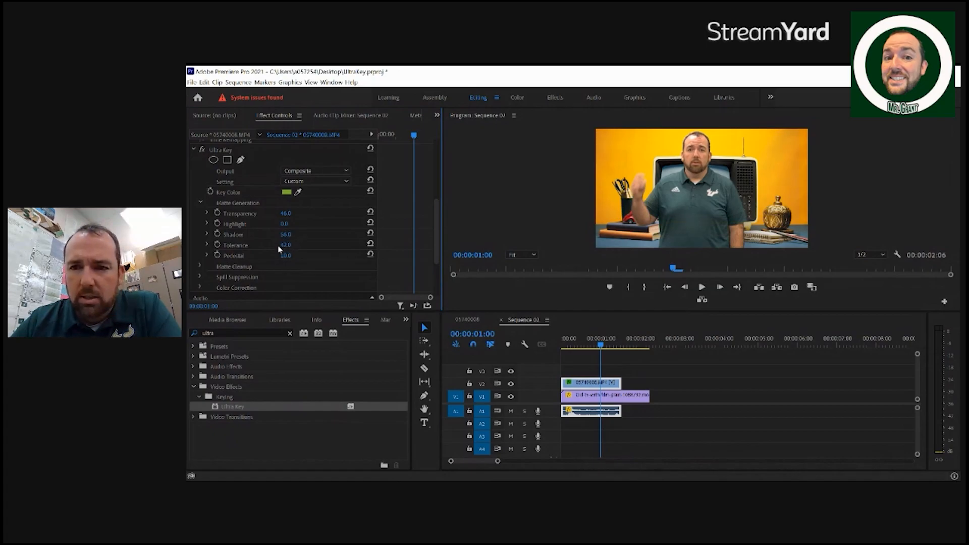
pyautogui.moveTo(344, 251); pyautogui.dragTo(291, 251)
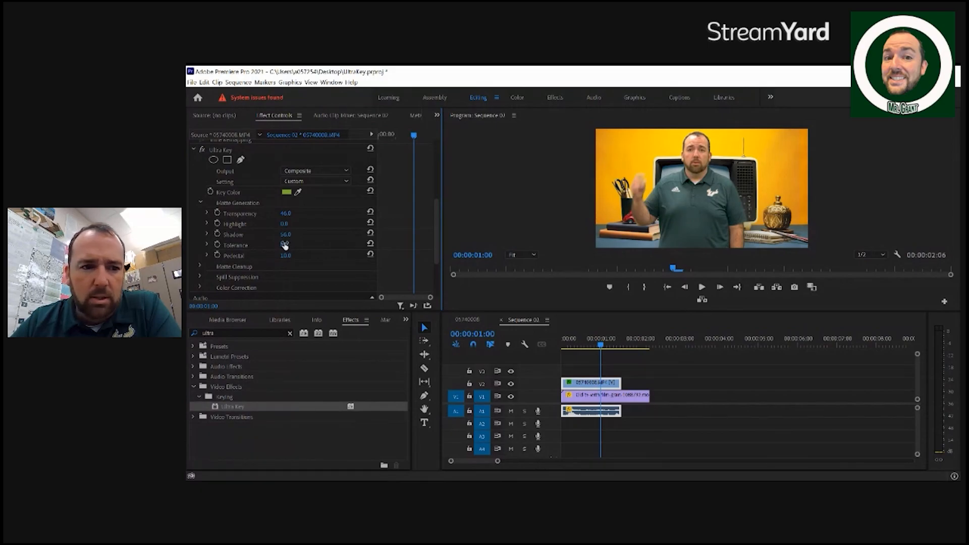
pyautogui.moveTo(285, 257); pyautogui.dragTo(266, 268)
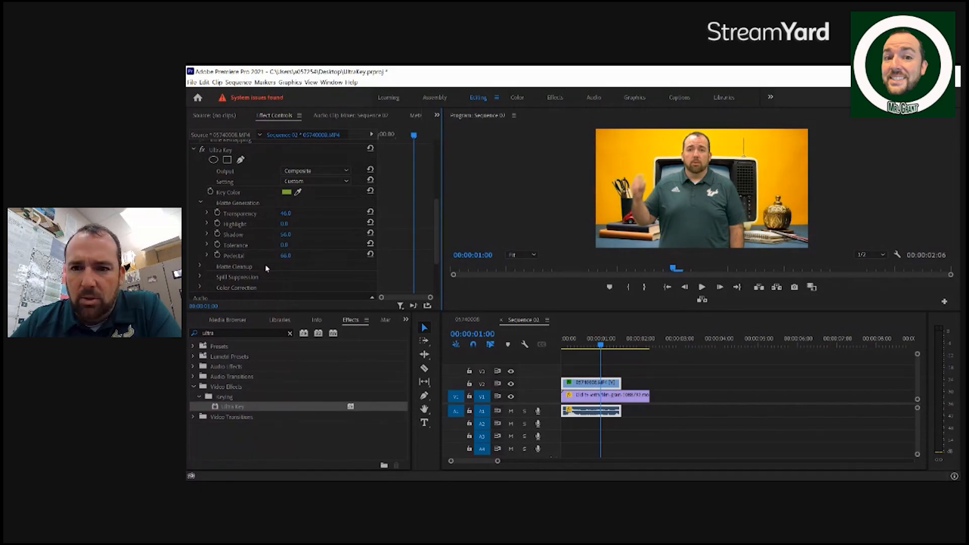
# Scrub through Sequence 02 to about 00:00:01:07 to check the key, and select the green-screen clip on V2.
pyautogui.click(584, 346)
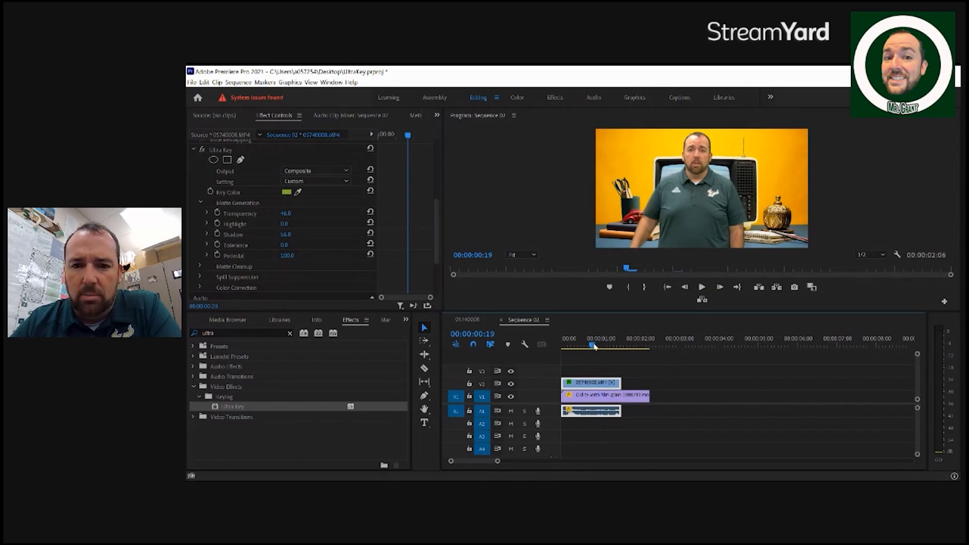
pyautogui.moveTo(584, 346); pyautogui.dragTo(614, 347)
pyautogui.click(628, 397)
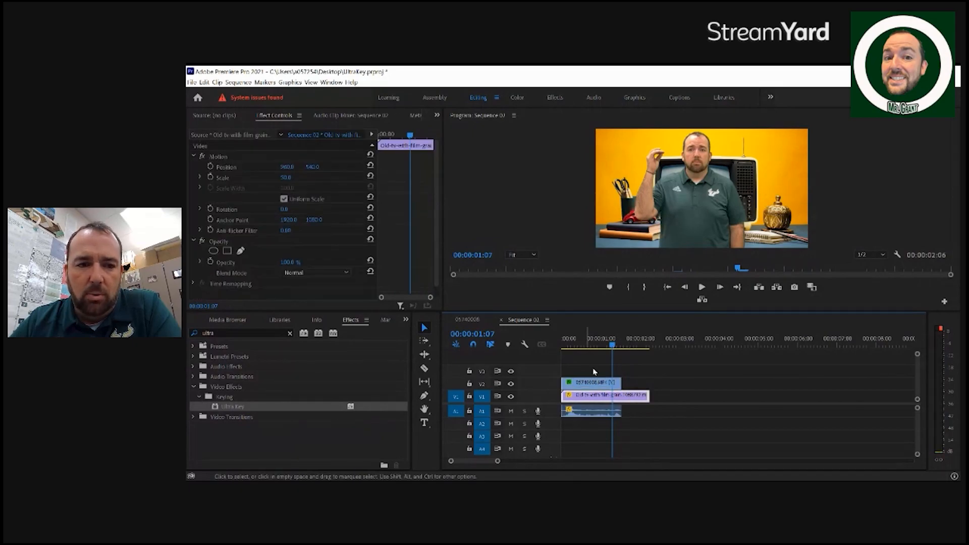
pyautogui.click(606, 385)
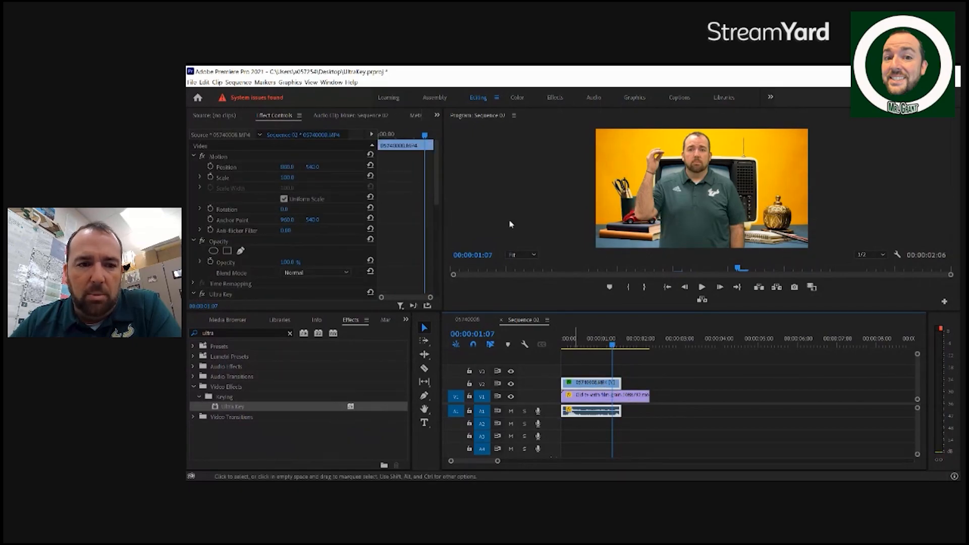
# Scale the keyed presenter clip down to 48, shift it slightly left inside the TV screen, and play Sequence 02 from the start.
pyautogui.moveTo(291, 178); pyautogui.dragTo(262, 185)
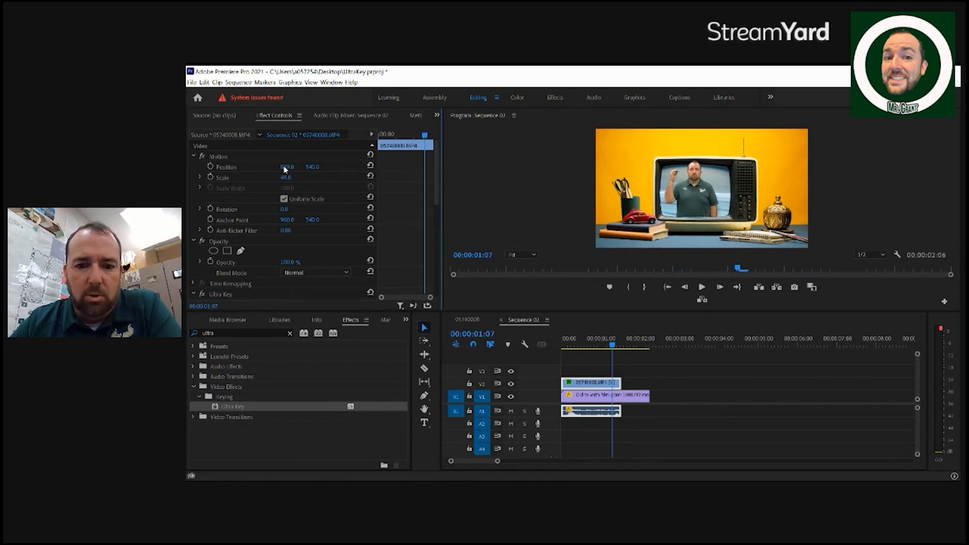
pyautogui.moveTo(611, 347); pyautogui.dragTo(494, 346)
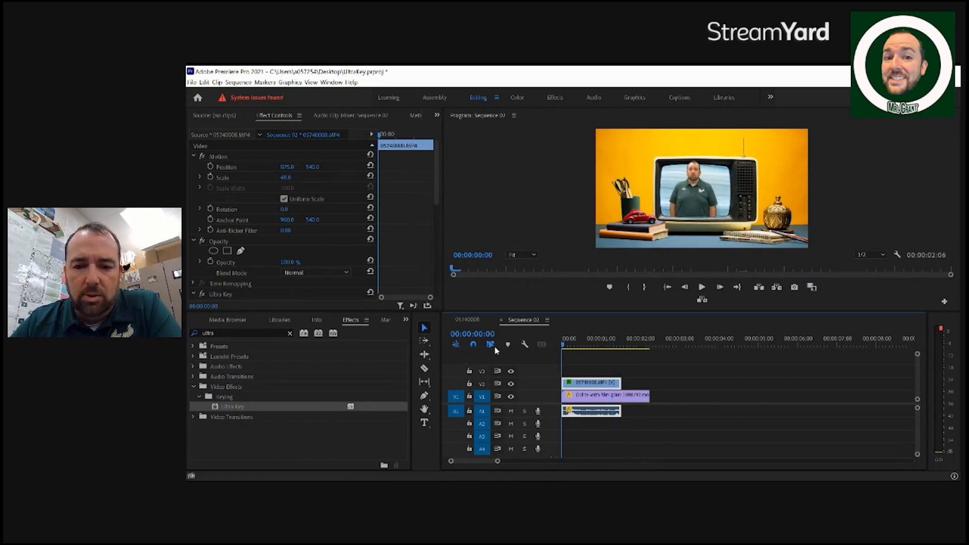
pyautogui.click(702, 287)
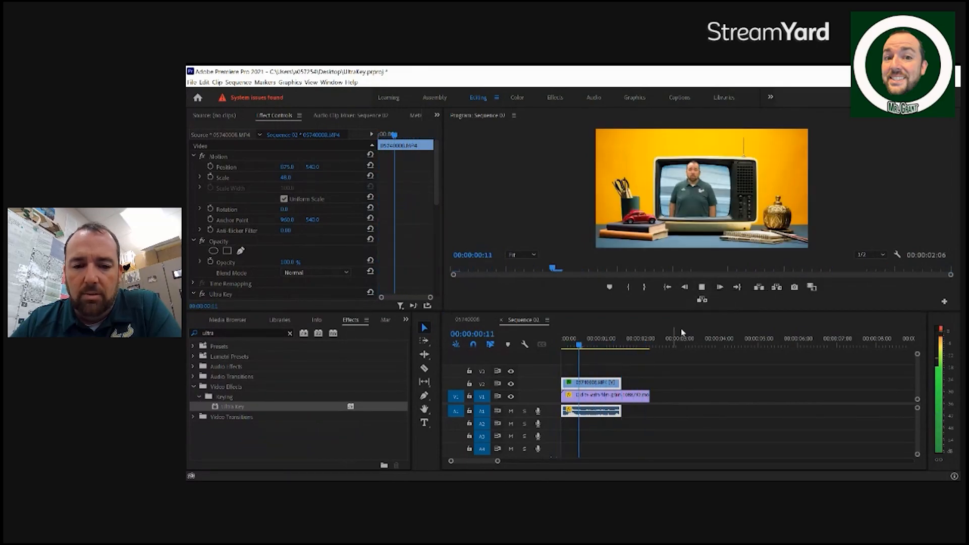
# Switch to the 05740008 sequence and play it from the beginning to about 00:00:03:12 to compare the raw and keyed footage.
pyautogui.click(468, 320)
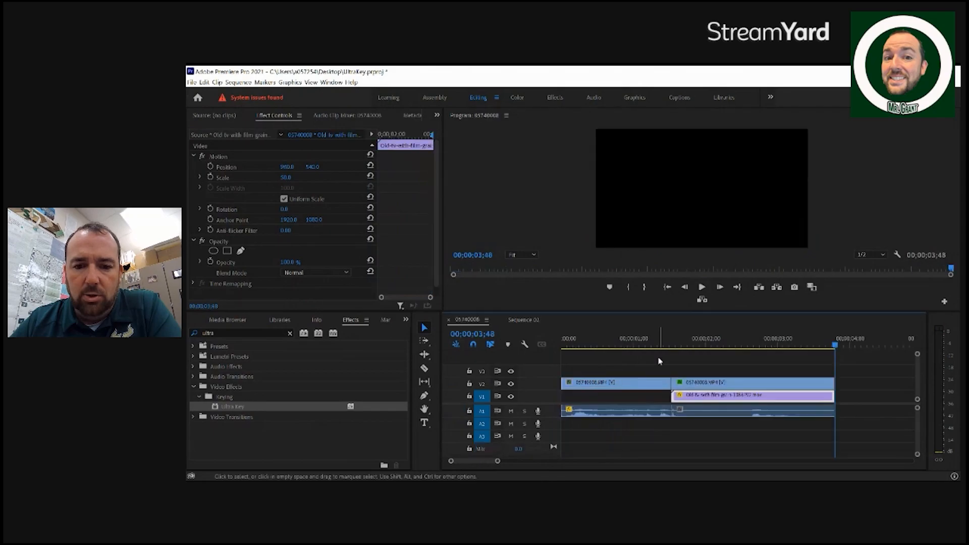
pyautogui.click(653, 343)
pyautogui.press('Home')
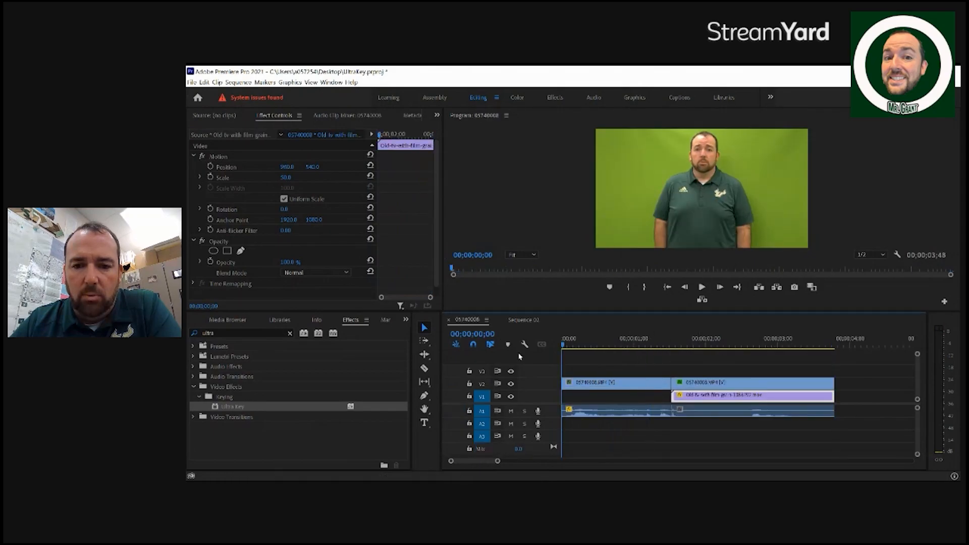
pyautogui.click(701, 288)
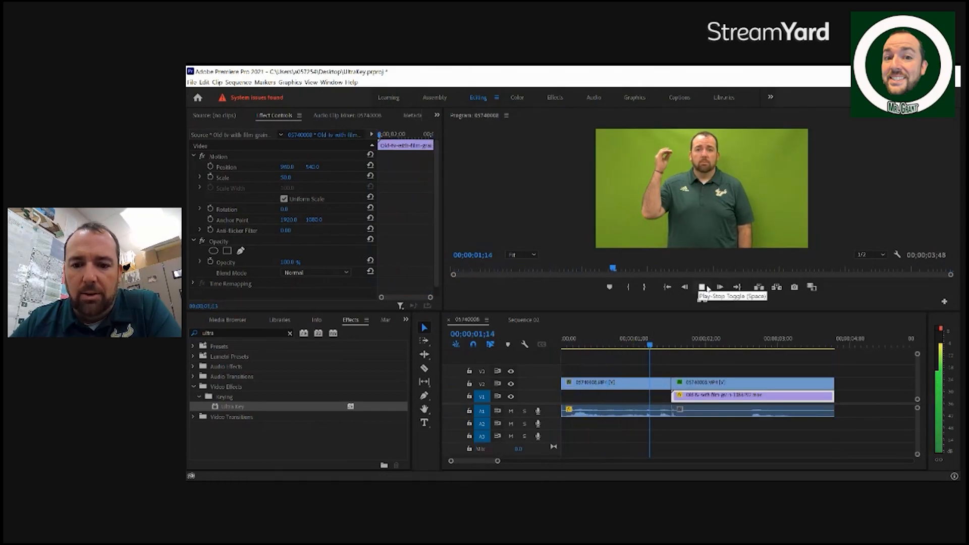
pyautogui.click(702, 288)
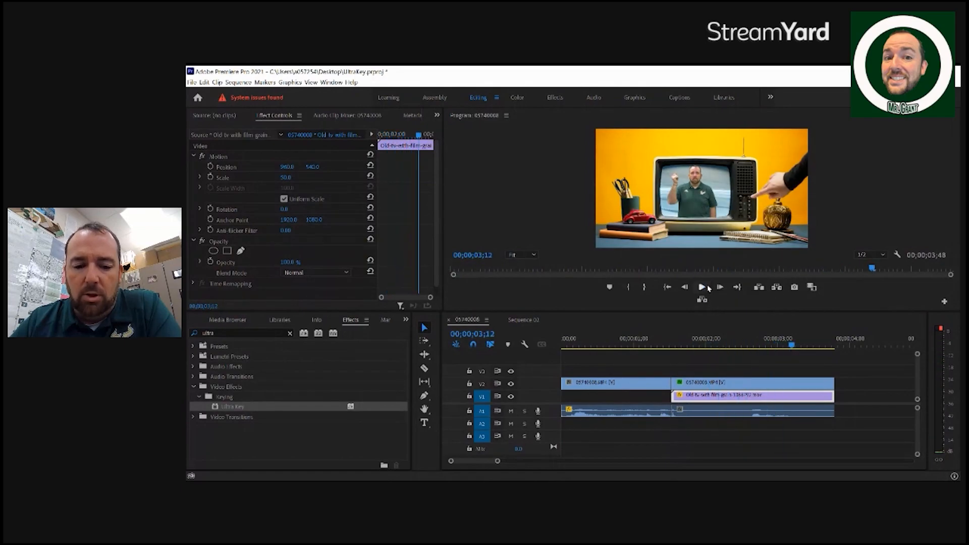